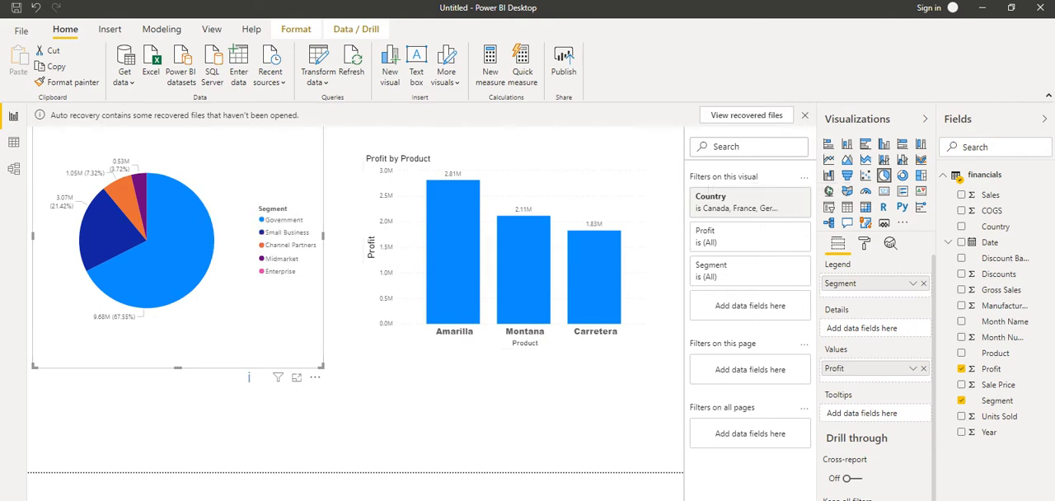
- Switch to a blank report page and dismiss the auto-recovery notice, choosing to remove the recovered files
{"action": "left_click", "coordinate": [478, 414]}
{"action": "left_click", "coordinate": [124, 499]}
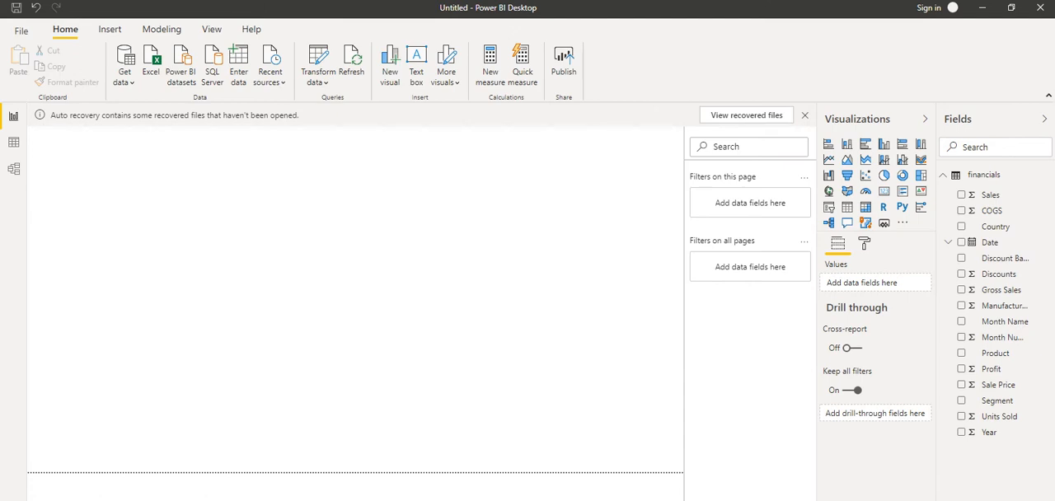
{"action": "left_click", "coordinate": [805, 116]}
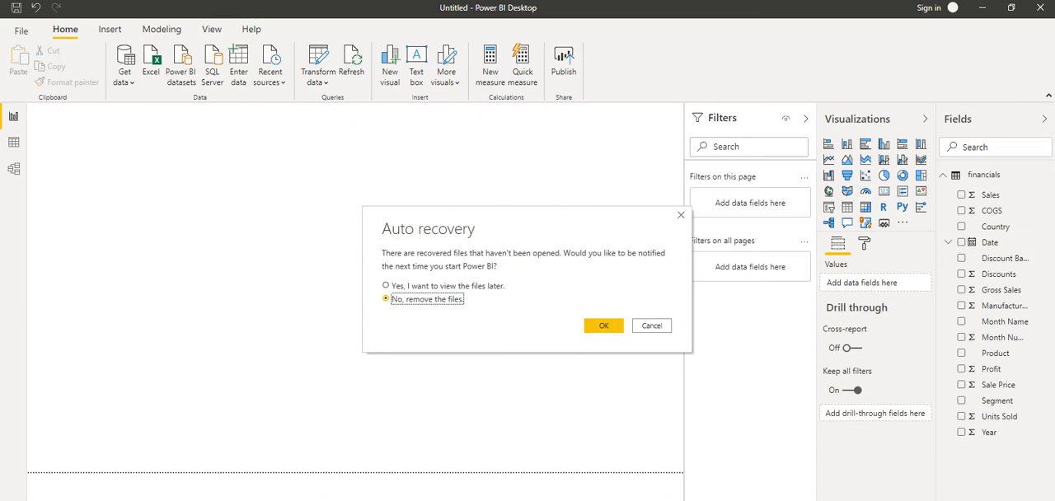
{"action": "key", "text": "Return"}
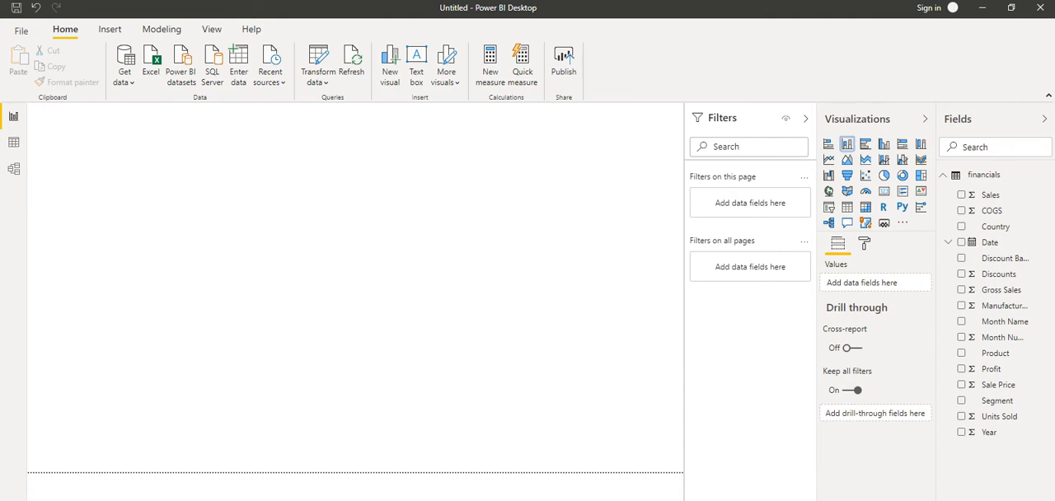
- Create a stacked column chart of Profit by Product and enlarge it in the page's upper-left area
{"action": "left_click", "coordinate": [847, 143]}
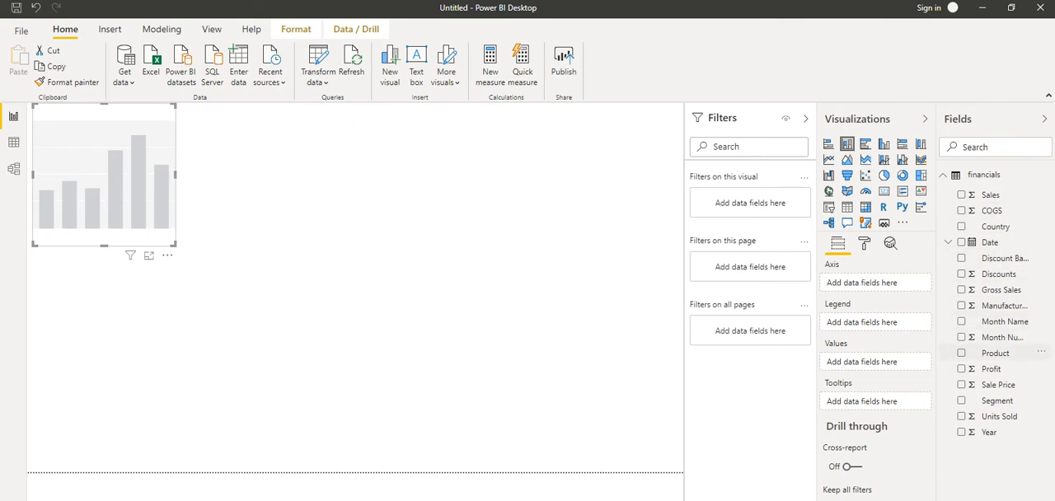
{"action": "left_click", "coordinate": [961, 353]}
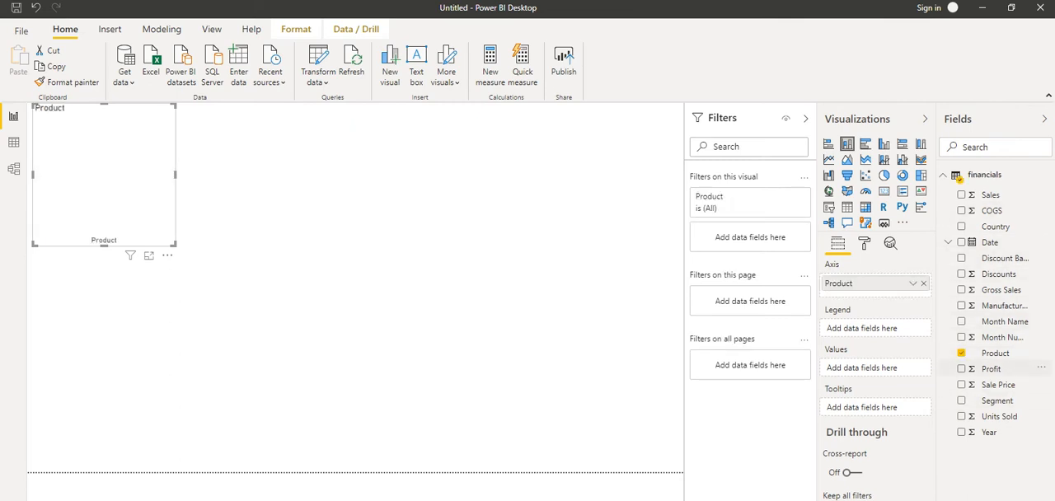
{"action": "left_click", "coordinate": [961, 369]}
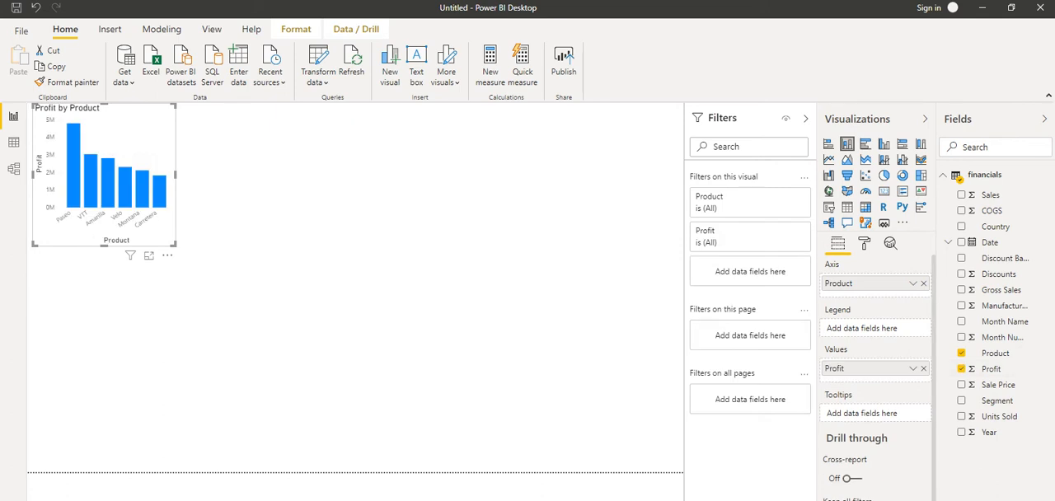
{"action": "left_click_drag", "start_coordinate": [174, 244], "coordinate": [315, 305]}
{"action": "left_click", "coordinate": [446, 347]}
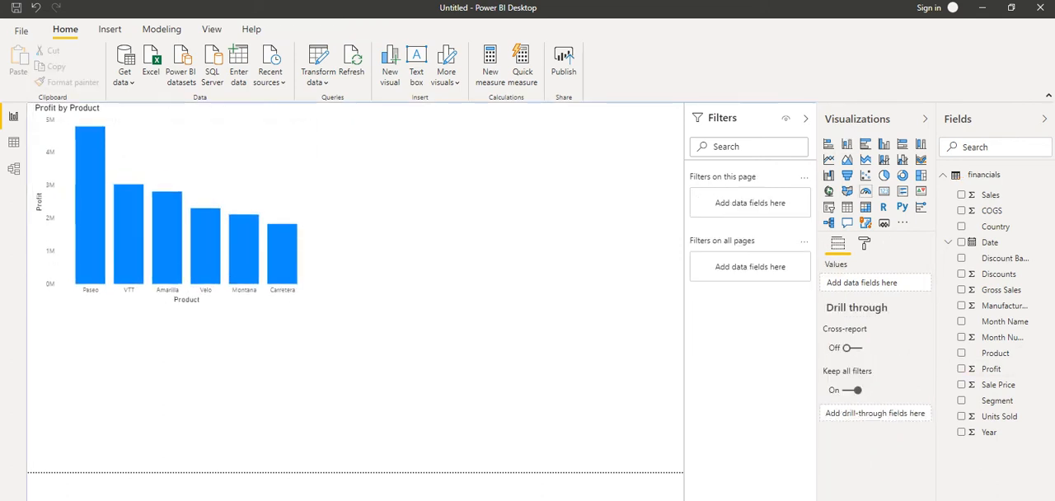
- Add a pie chart of Sale Price by Country beside the column chart, keeping the pie type after trying a table
{"action": "left_click", "coordinate": [885, 176]}
{"action": "left_click_drag", "start_coordinate": [173, 391], "coordinate": [505, 204]}
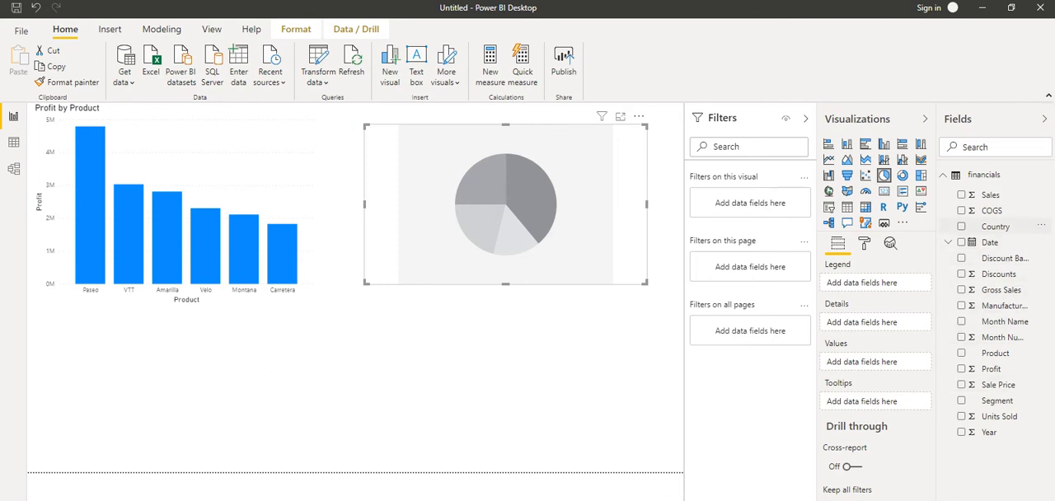
{"action": "left_click", "coordinate": [995, 226]}
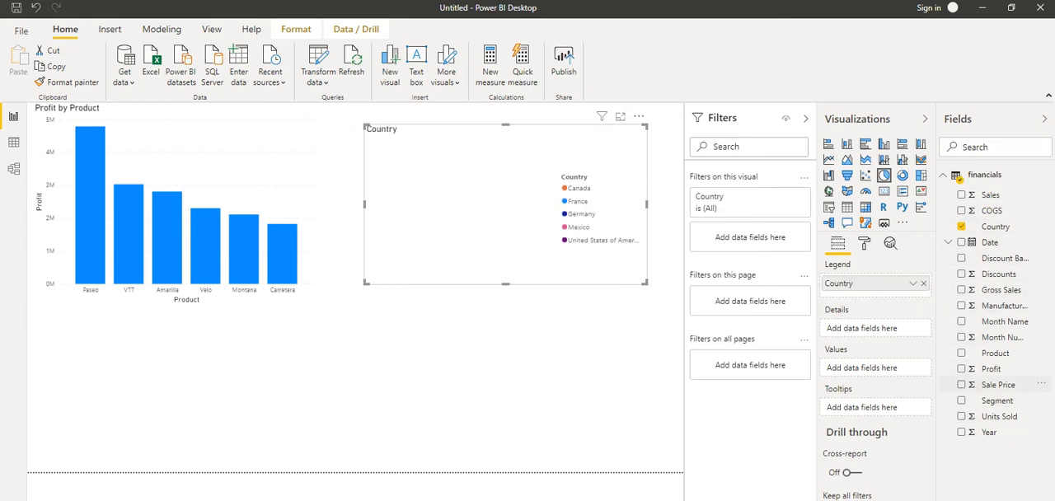
{"action": "left_click", "coordinate": [962, 384]}
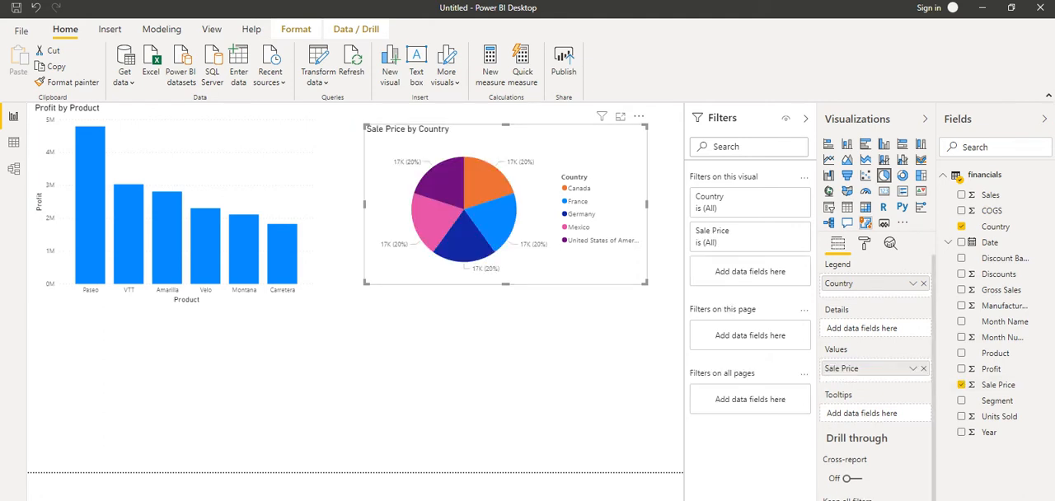
{"action": "left_click", "coordinate": [847, 207]}
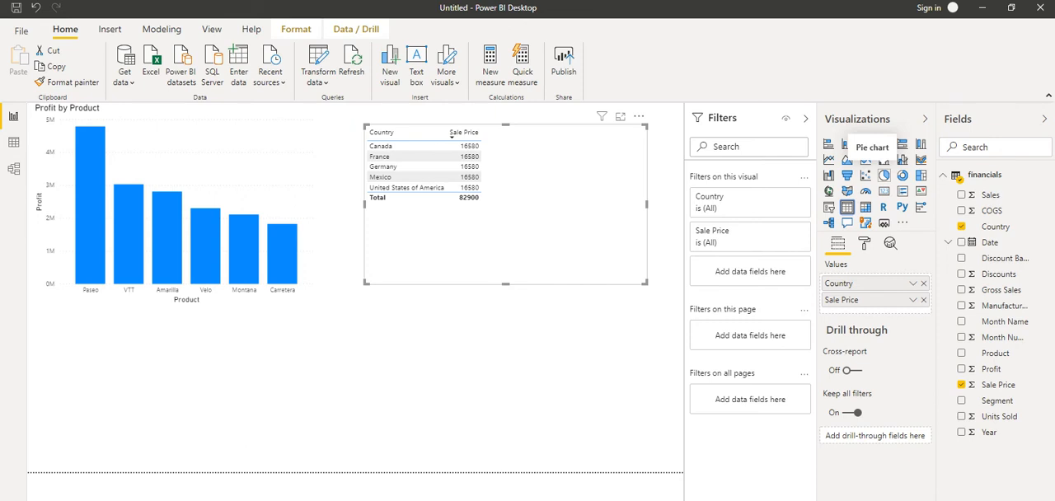
{"action": "left_click", "coordinate": [884, 175]}
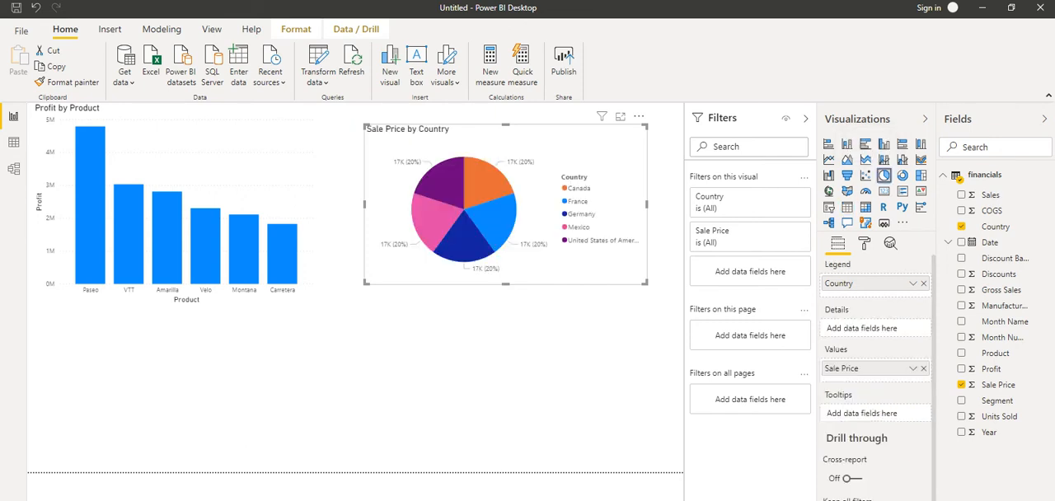
- Add a table of Month Name and Profit below the column chart and shrink its frame slightly
{"action": "left_click", "coordinate": [536, 355]}
{"action": "left_click", "coordinate": [848, 207]}
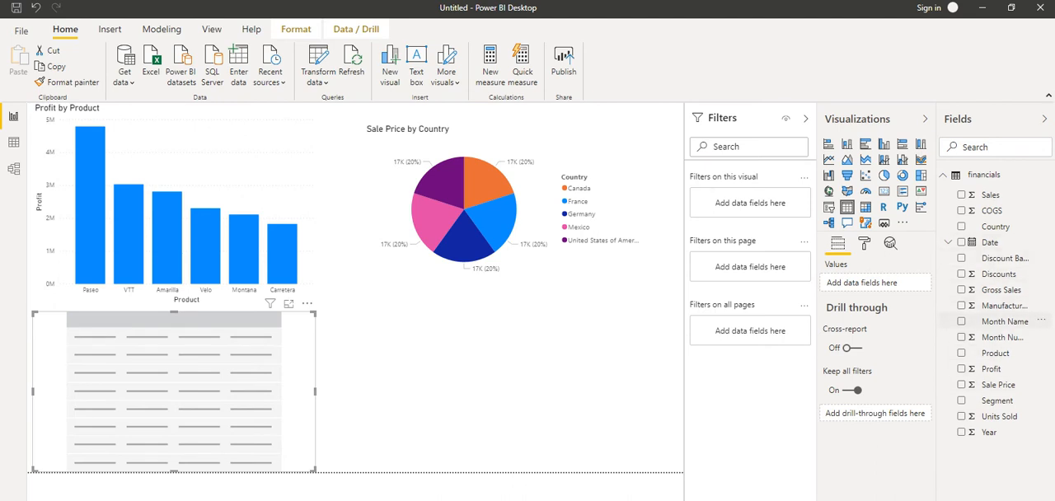
{"action": "left_click", "coordinate": [1005, 321]}
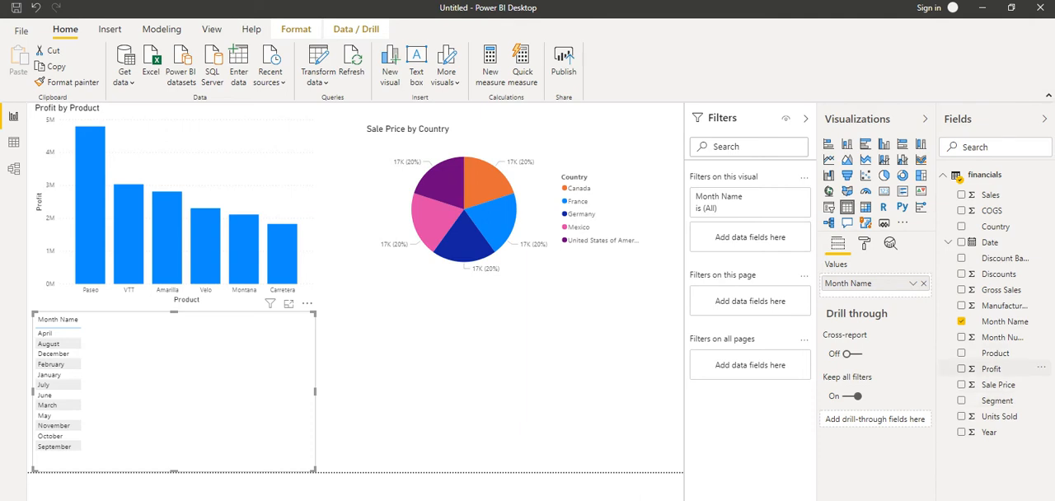
{"action": "left_click", "coordinate": [991, 368]}
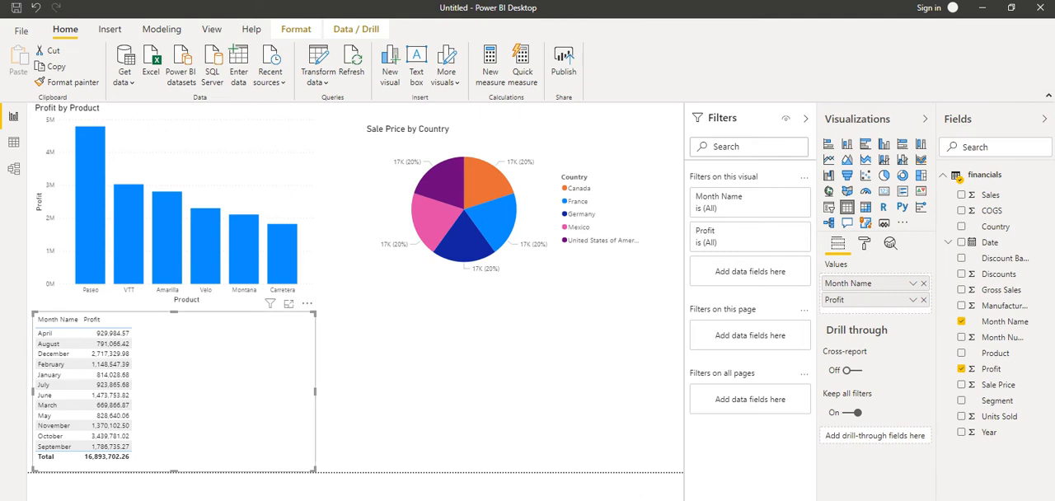
{"action": "left_click_drag", "start_coordinate": [315, 471], "coordinate": [290, 463]}
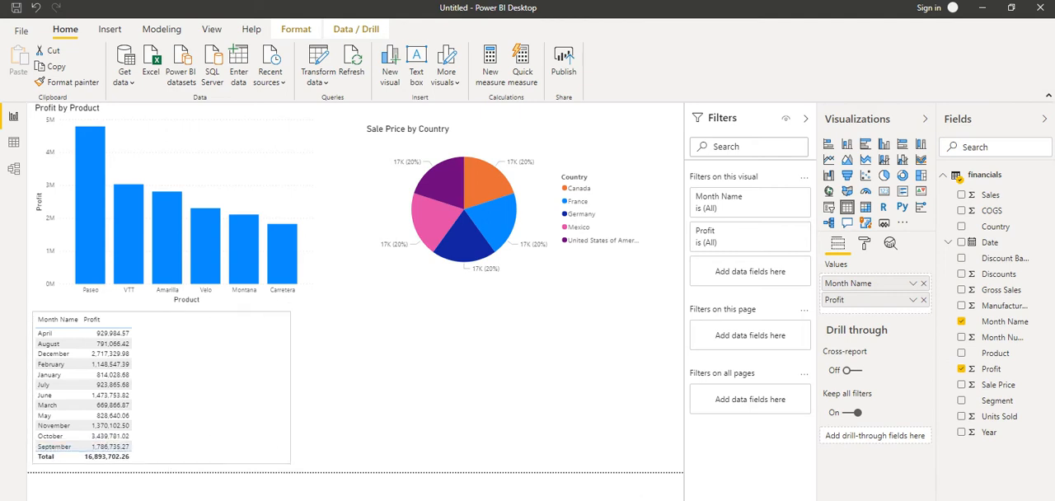
- Set the text size of the month table's values to 16 pt
{"action": "left_click", "coordinate": [864, 244]}
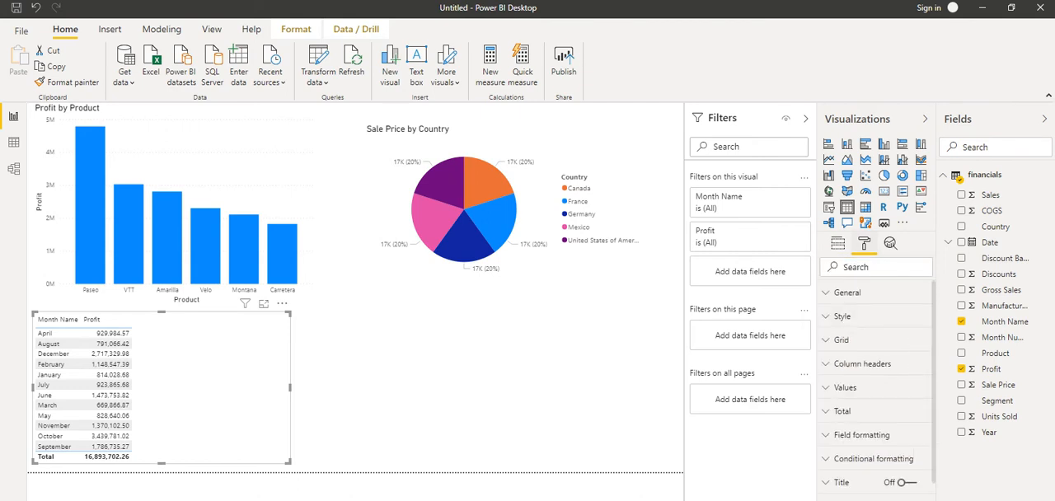
{"action": "scroll", "coordinate": [874, 332], "scroll_direction": "down", "scroll_amount": 2}
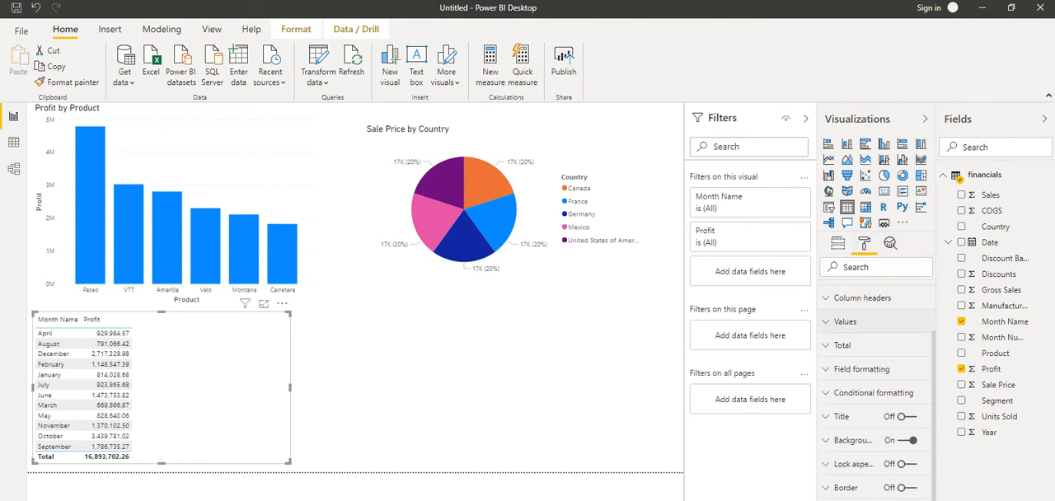
{"action": "left_click", "coordinate": [845, 322]}
{"action": "scroll", "coordinate": [873, 371], "scroll_direction": "down", "scroll_amount": 5}
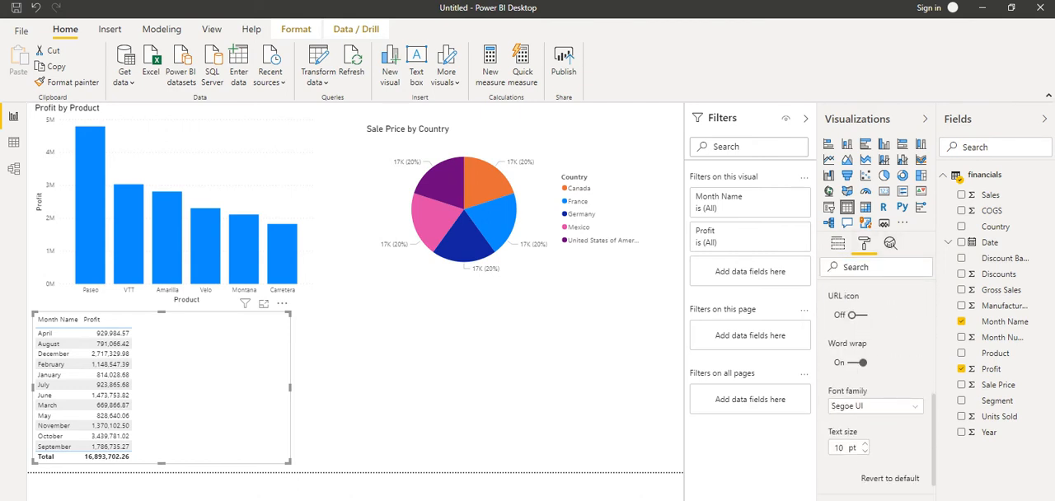
{"action": "left_click", "coordinate": [865, 451]}
{"action": "left_click", "coordinate": [864, 444]}
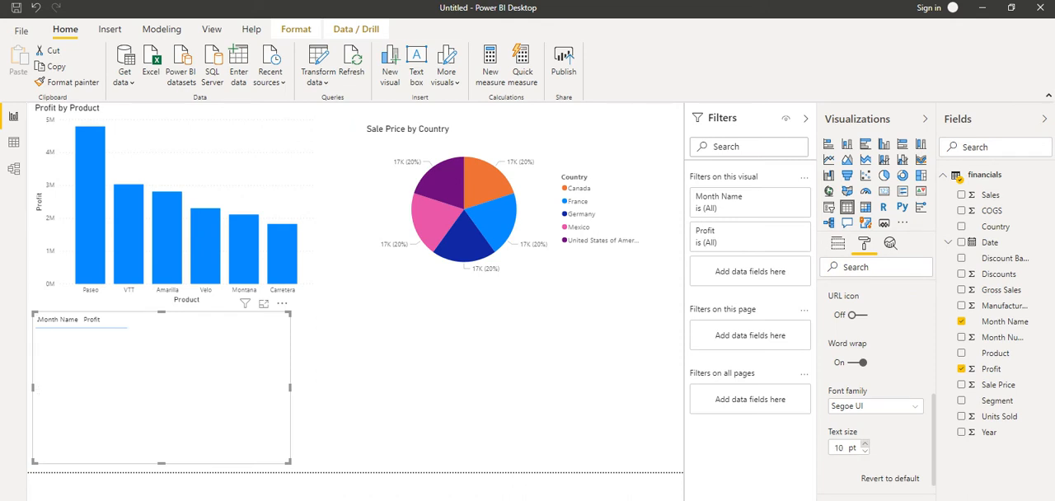
{"action": "left_click", "coordinate": [865, 444]}
{"action": "left_click", "coordinate": [865, 443]}
{"action": "left_click", "coordinate": [865, 443]}
{"action": "left_click", "coordinate": [864, 443]}
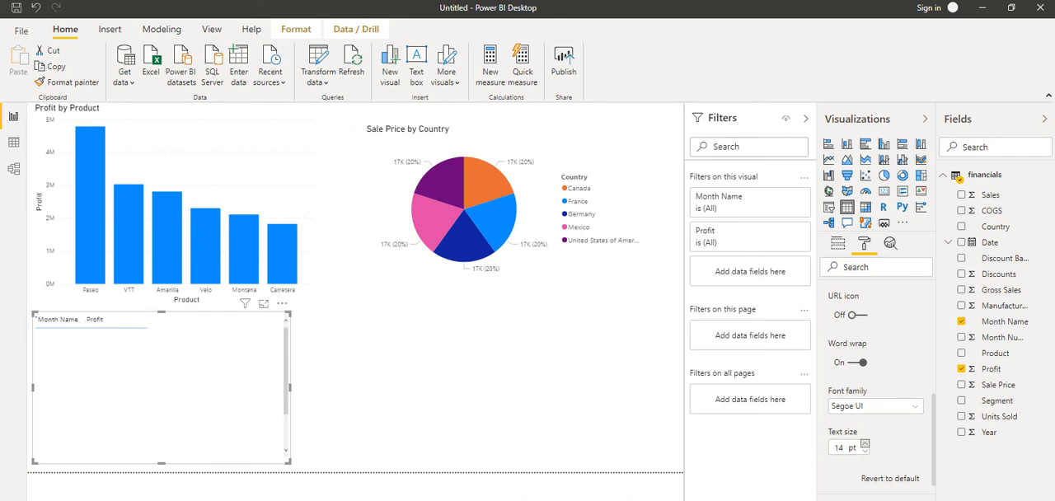
{"action": "left_click", "coordinate": [865, 444]}
{"action": "left_click", "coordinate": [865, 443]}
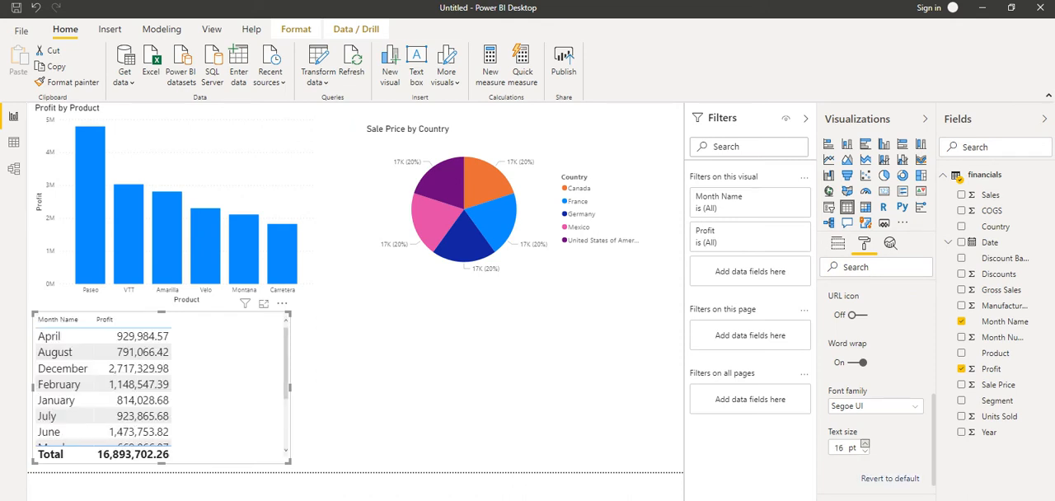
{"action": "left_click", "coordinate": [493, 360]}
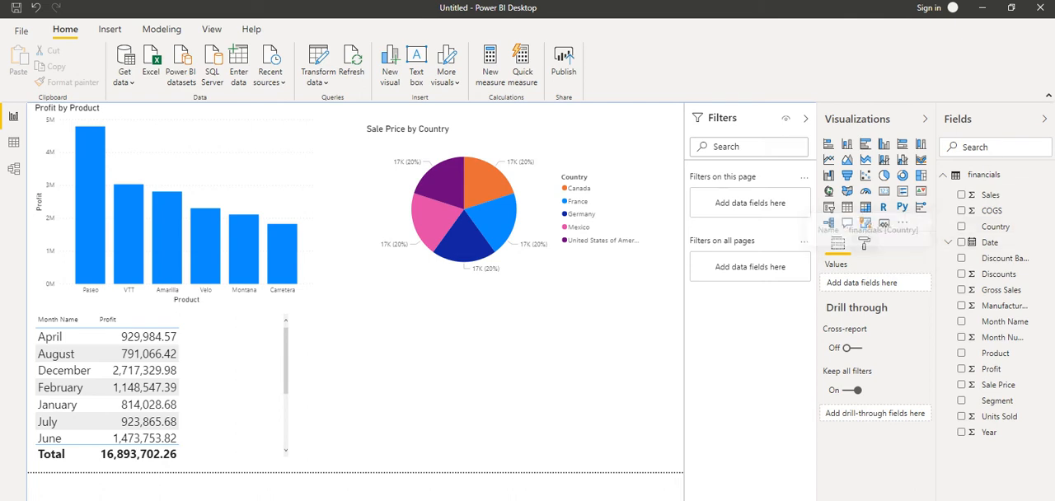
- Add Country as a page-level filter and restrict it to Canada, France and Germany
{"action": "left_click_drag", "start_coordinate": [995, 226], "coordinate": [746, 201]}
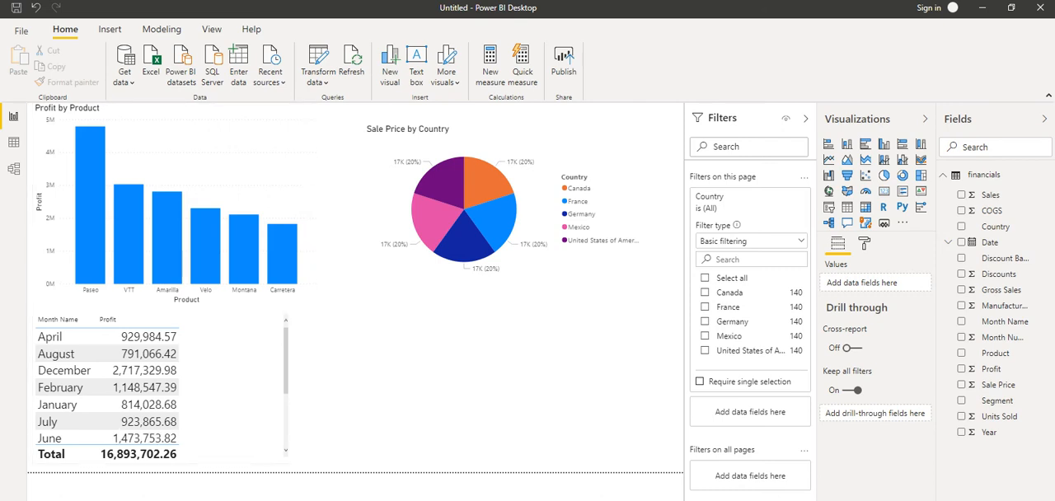
{"action": "left_click", "coordinate": [706, 293]}
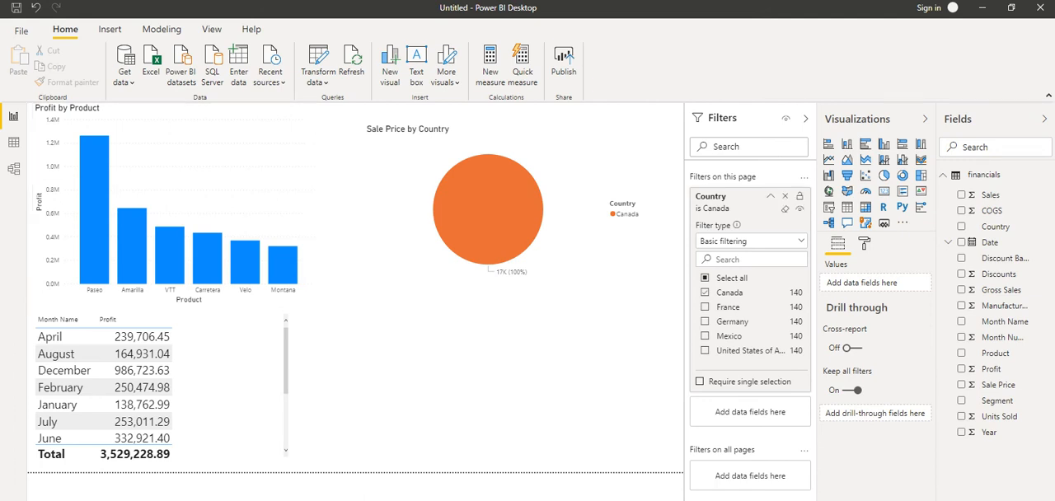
{"action": "left_click", "coordinate": [706, 307]}
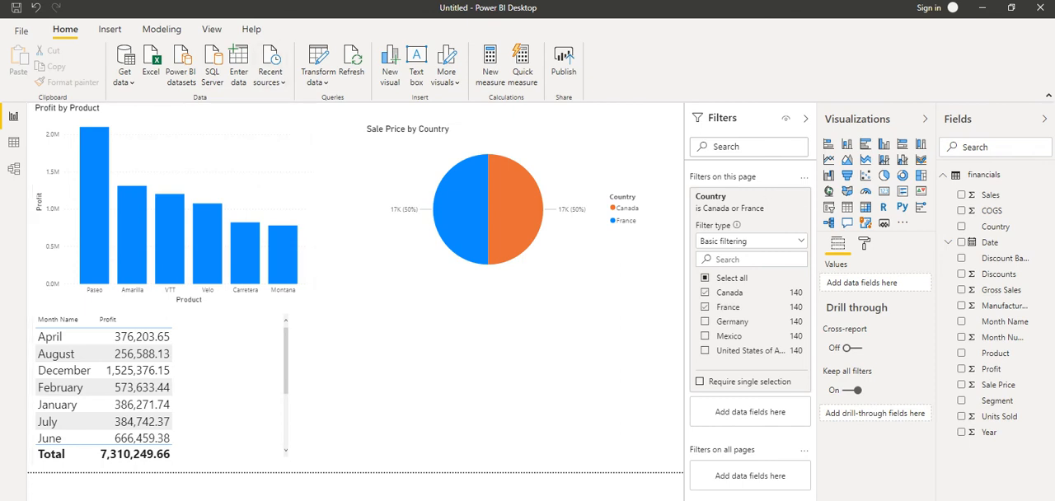
{"action": "left_click", "coordinate": [705, 322]}
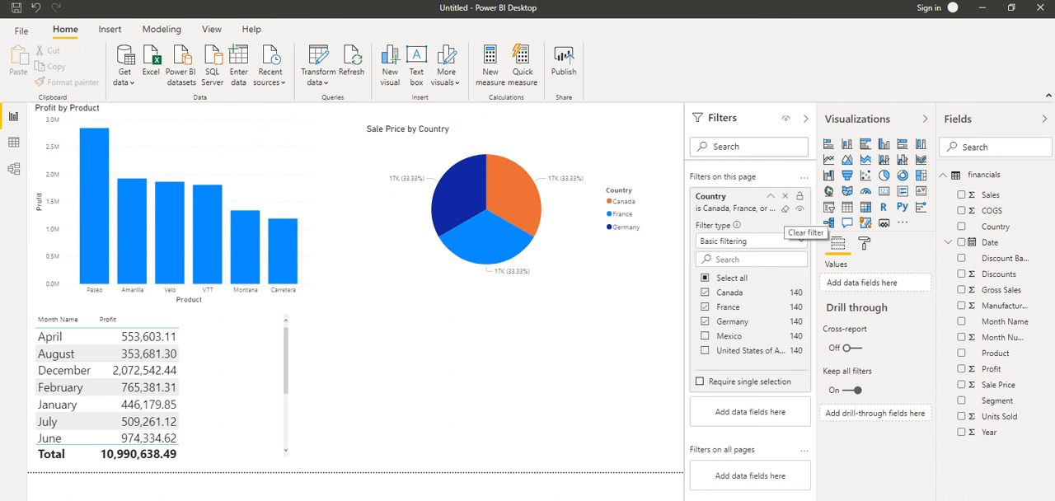
- Clear the Country selections and remove that filter from the page
{"action": "left_click", "coordinate": [785, 209]}
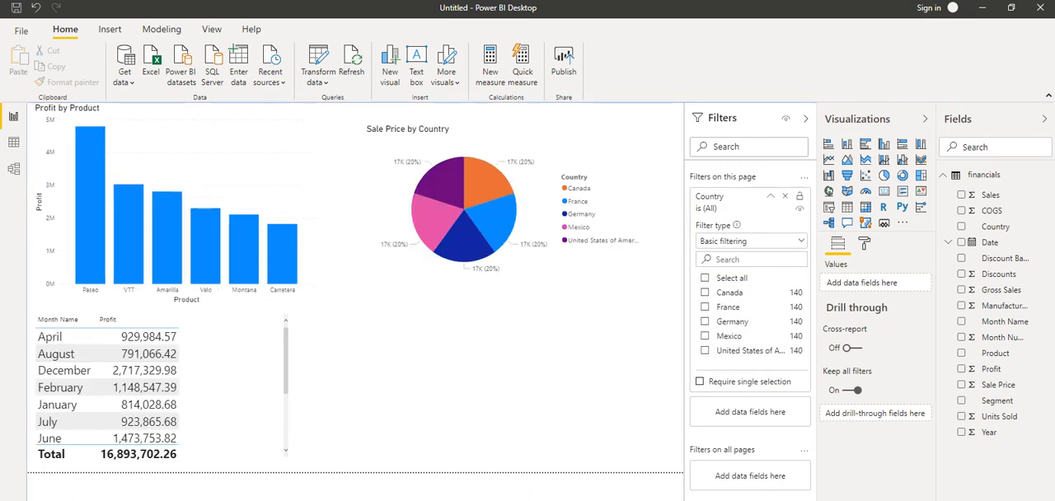
{"action": "left_click", "coordinate": [785, 196]}
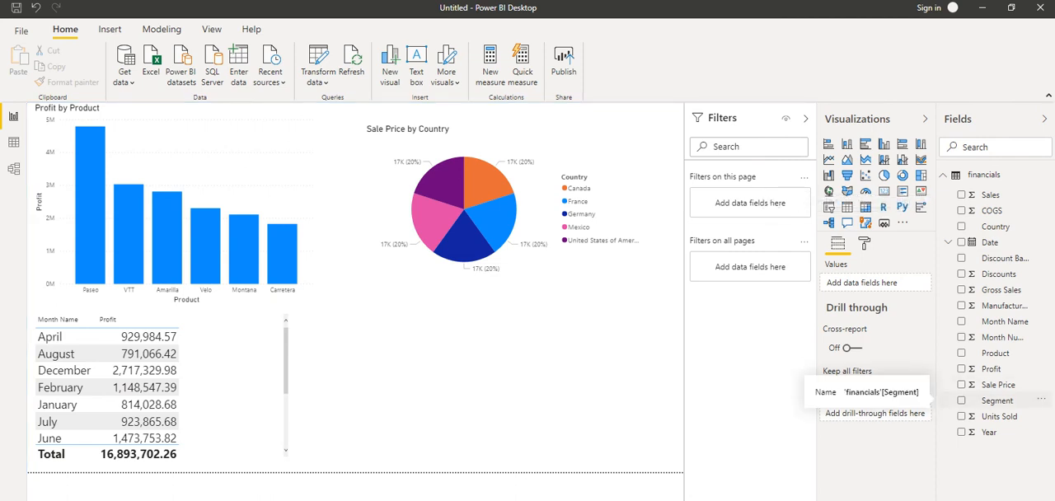
- Add Segment as a page-level filter and select Channel Partners, Enterprise and Government
{"action": "left_click_drag", "start_coordinate": [996, 401], "coordinate": [751, 202]}
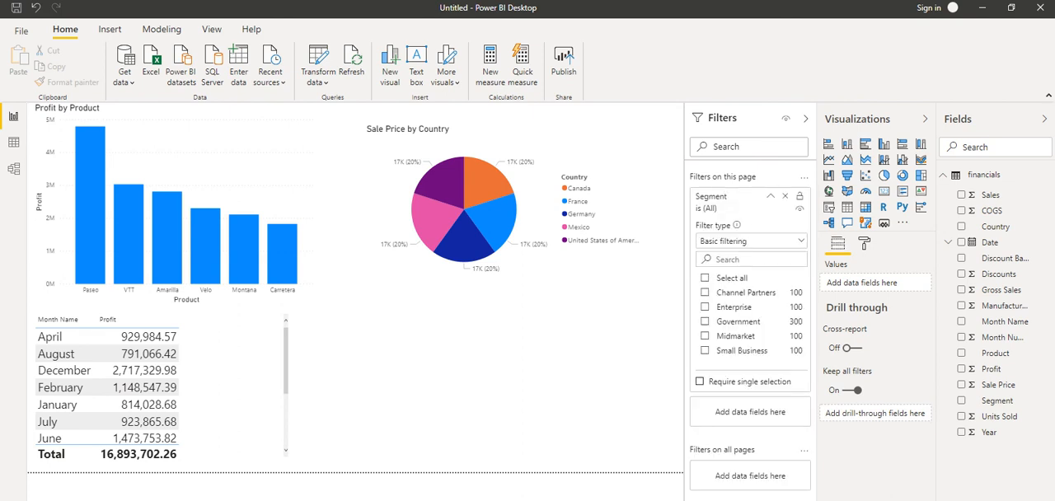
{"action": "left_click", "coordinate": [705, 293]}
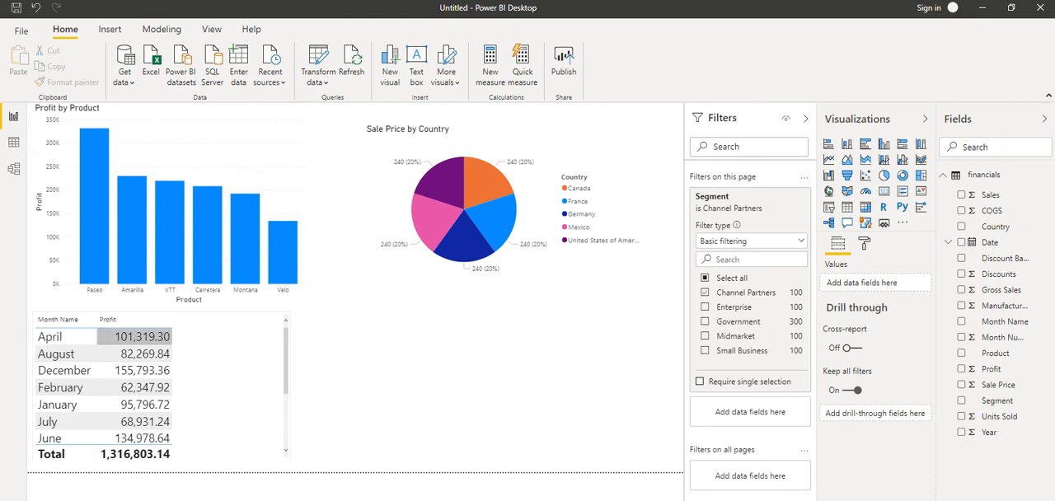
{"action": "left_click", "coordinate": [705, 306]}
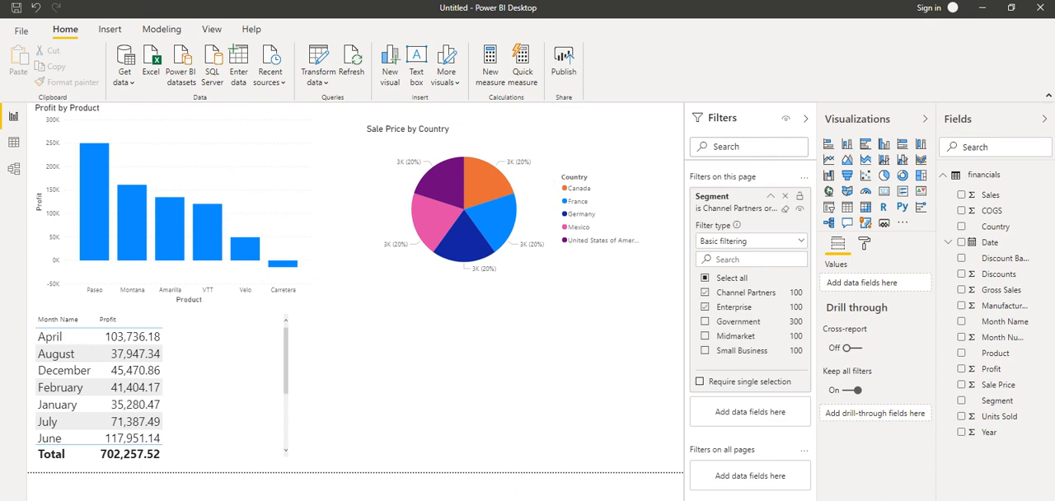
{"action": "left_click", "coordinate": [705, 321]}
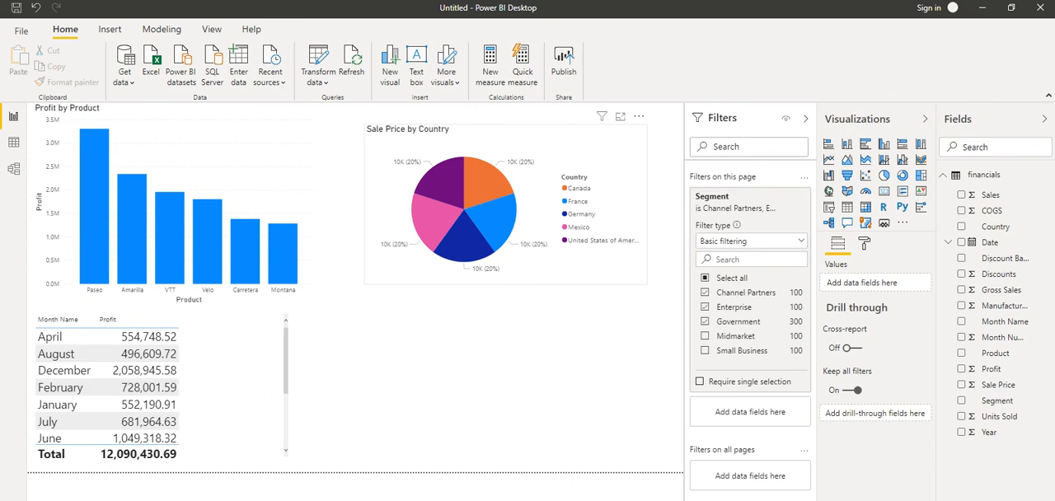